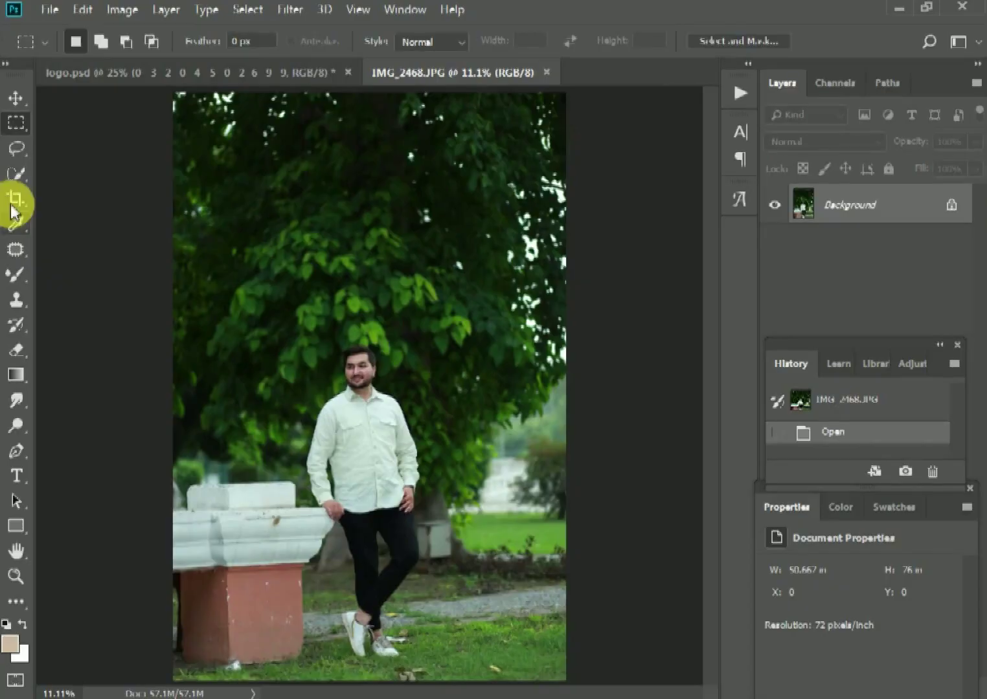
Crop IMG_2468.JPG to a tight 2:3 portrait framed around the man.
left_click(16, 198)
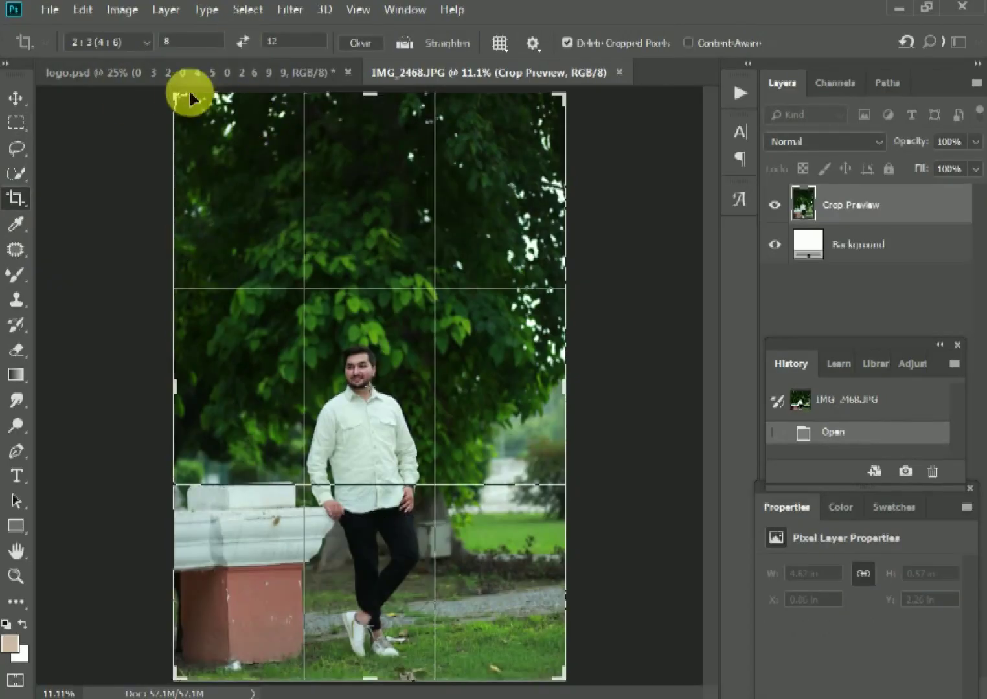
left_click_drag(192, 98, 232, 176)
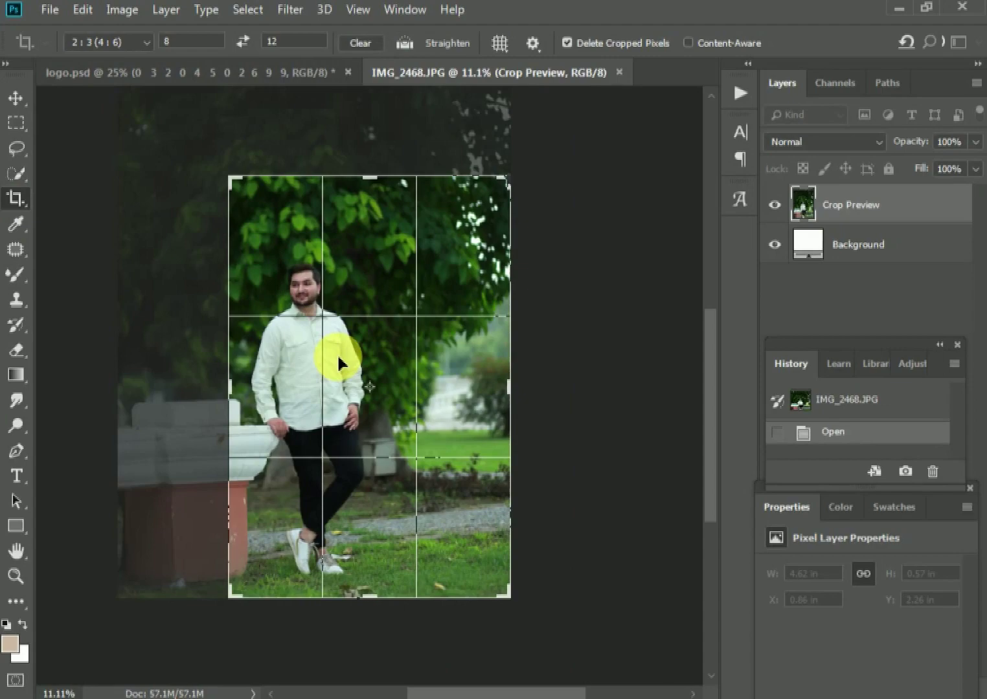
key("Return")
scroll(275, 226, "up", 2)
scroll(291, 279, "up", 4)
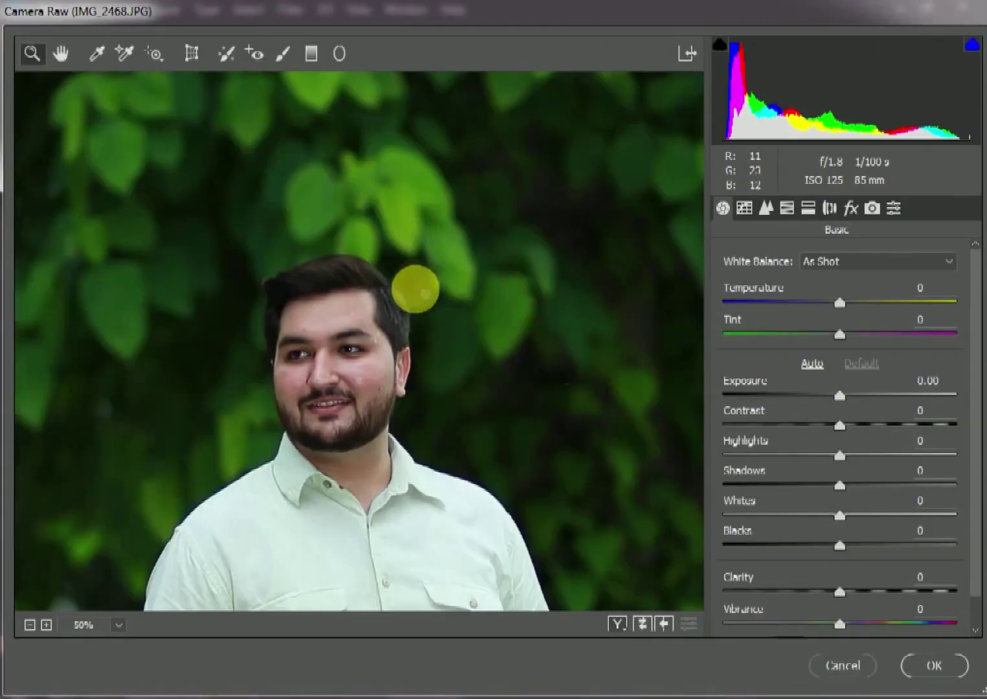
In Camera Raw Basic, set Clarity +24, Vibrance +26, Highlights -19 and Shadows +45.
left_click(868, 592)
left_click(869, 624)
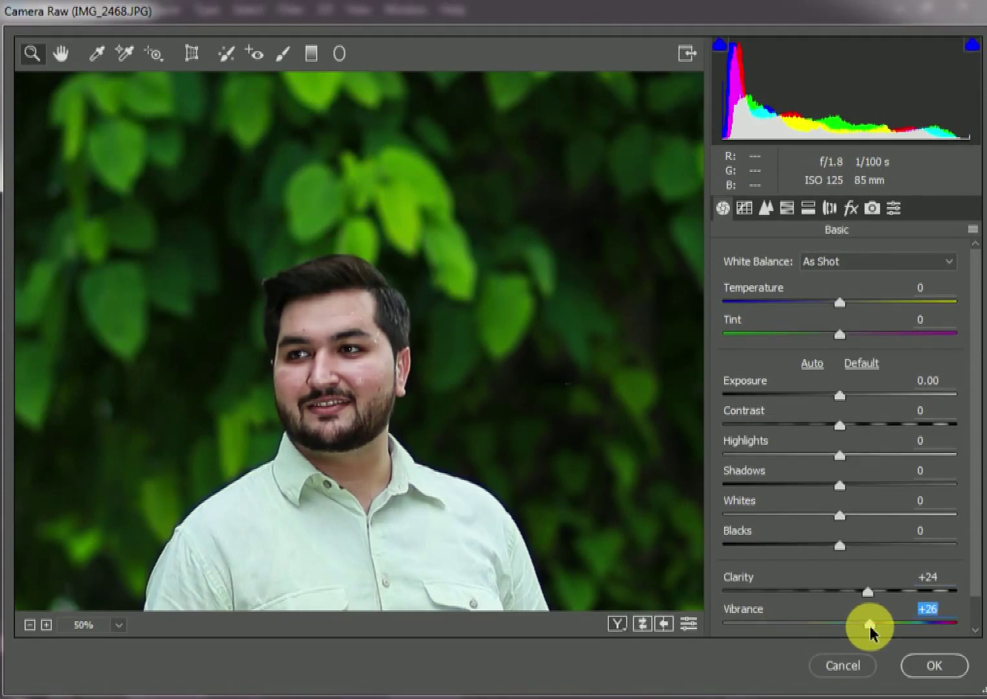
left_click(835, 428)
left_click_drag(823, 454, 818, 454)
left_click_drag(870, 484, 877, 481)
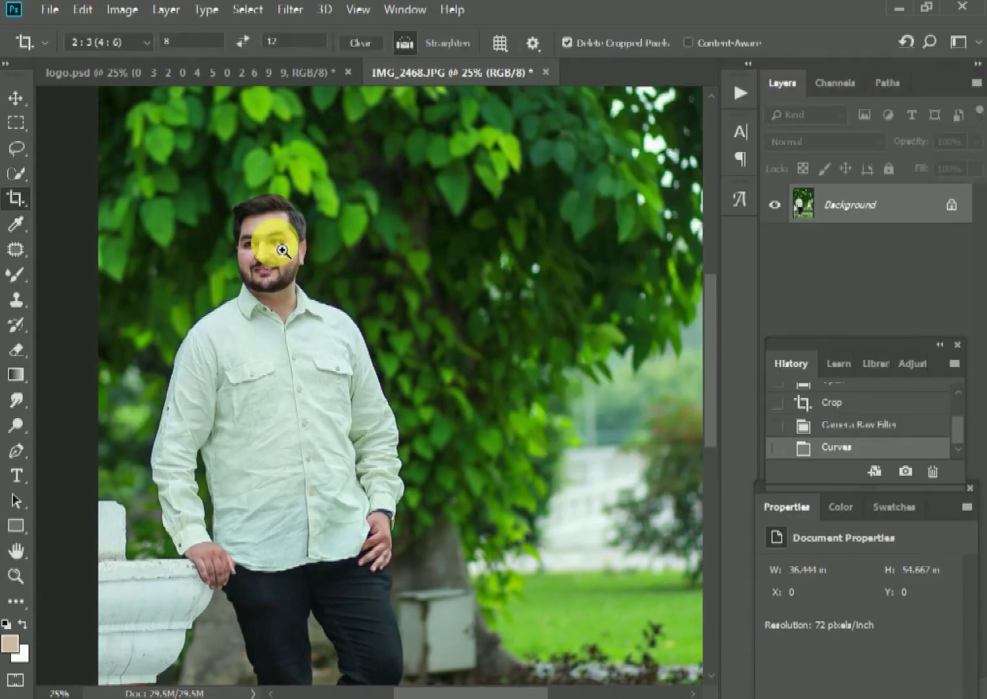
Zoom in on the face and draw a rectangular selection around the lower face and neck.
left_click(282, 250, "ctrl")
left_click_drag(334, 335, 396, 430)
key("m")
left_click(564, 269)
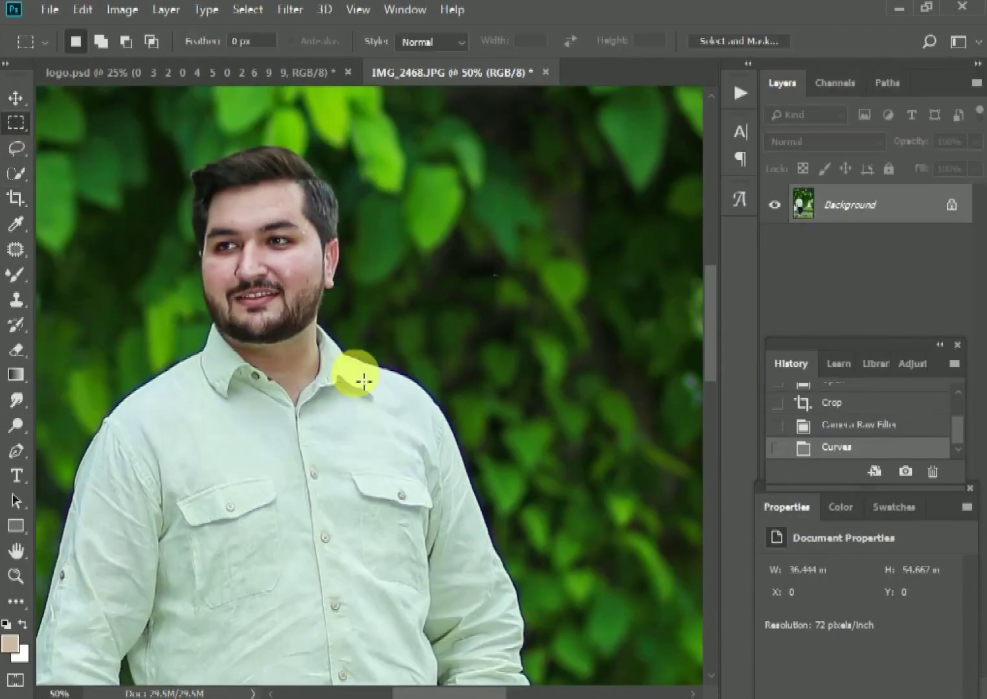
left_click_drag(348, 390, 205, 275)
Feather the selection by 55 pixels, then deselect.
right_click(435, 283)
left_click(487, 357)
type("55")
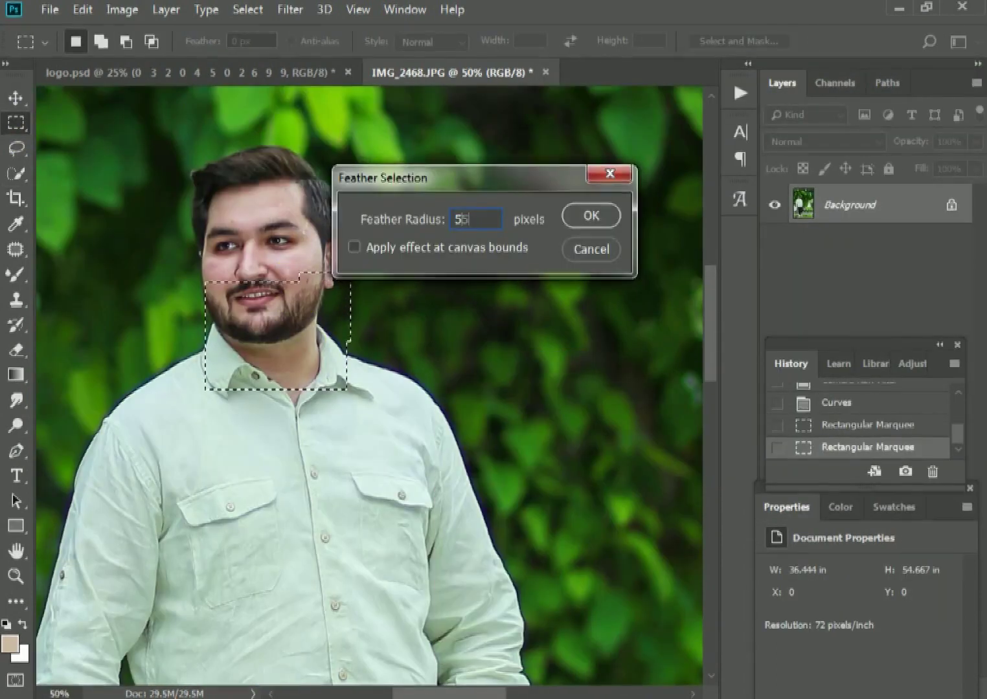
key("Return")
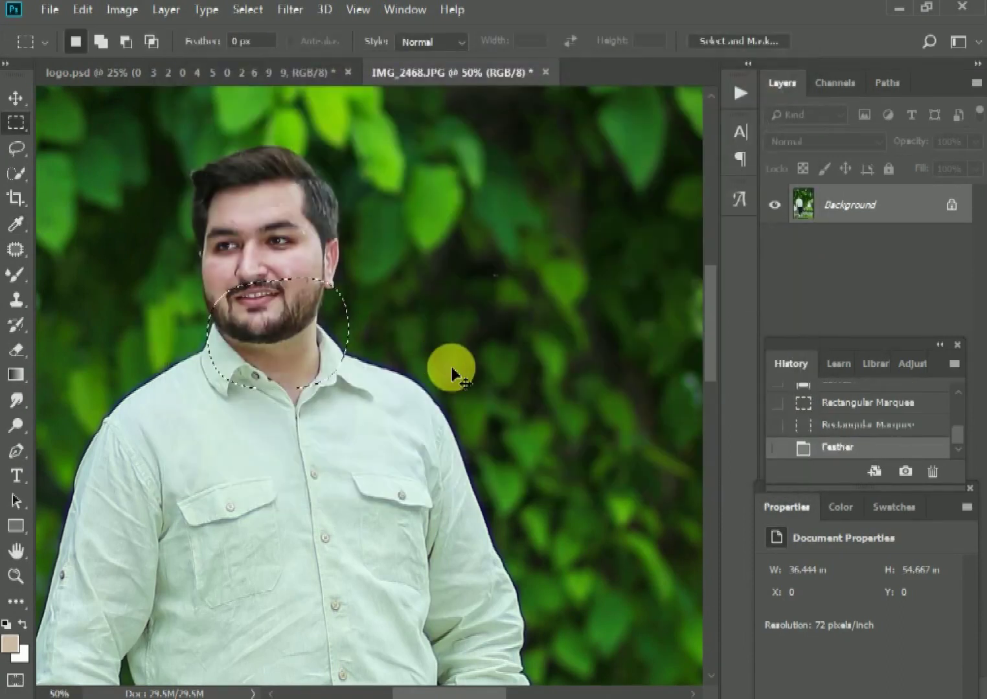
key("ctrl+d")
right_click(16, 276)
left_click(91, 272)
Enlarge the brush to 35 and paint soft skin tone over the neck.
scroll(350, 280, "up", 2)
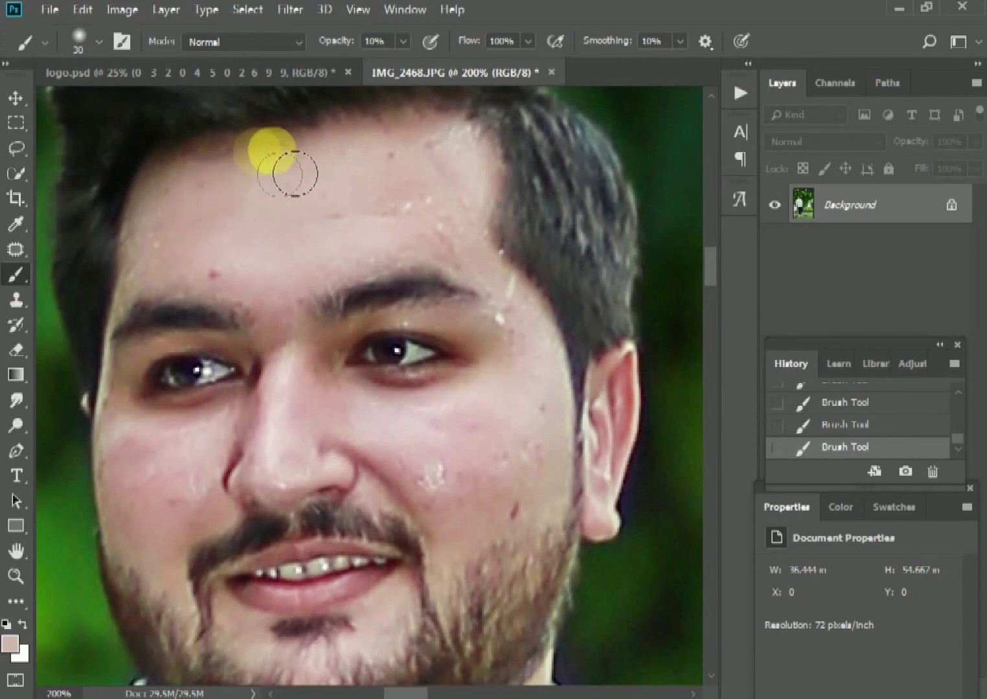
key("bracketright")
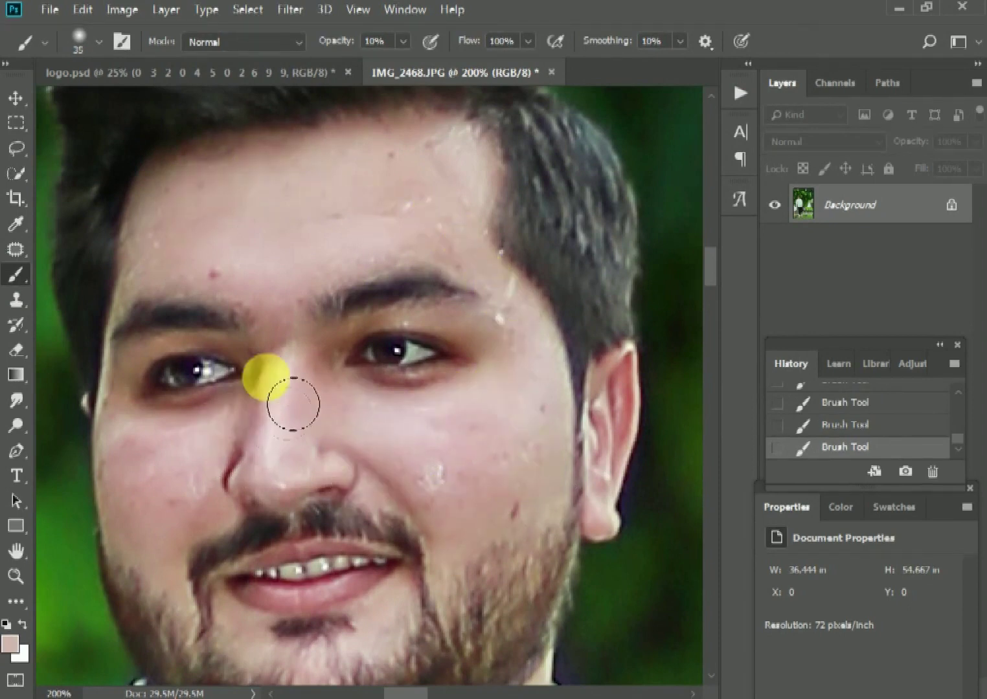
left_click_drag(148, 464, 146, 389)
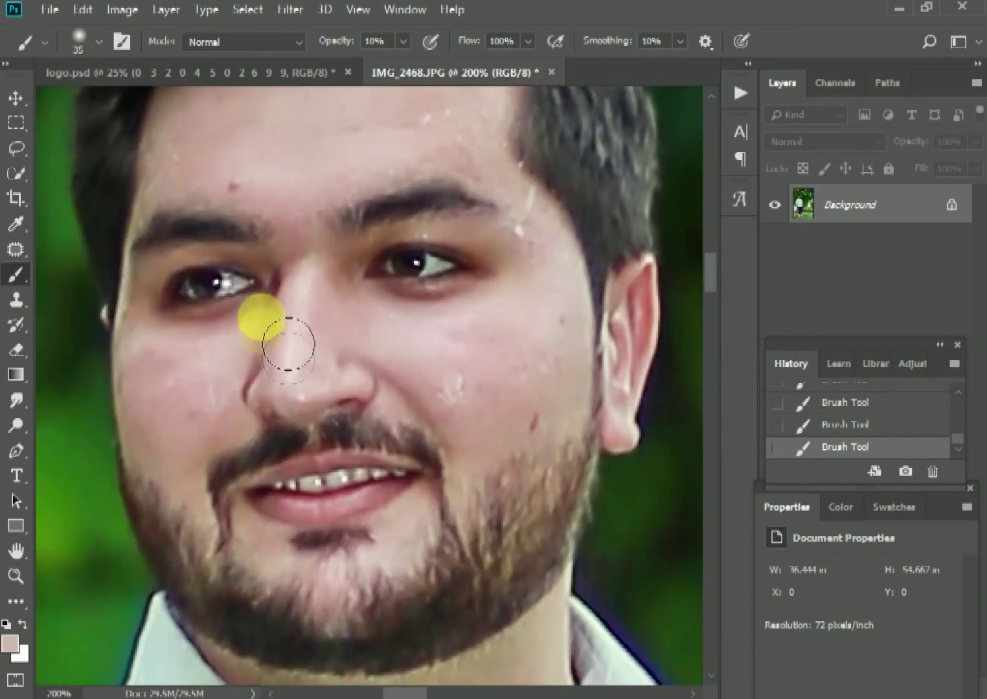
scroll(323, 331, "down", 2)
scroll(402, 363, "down", 3)
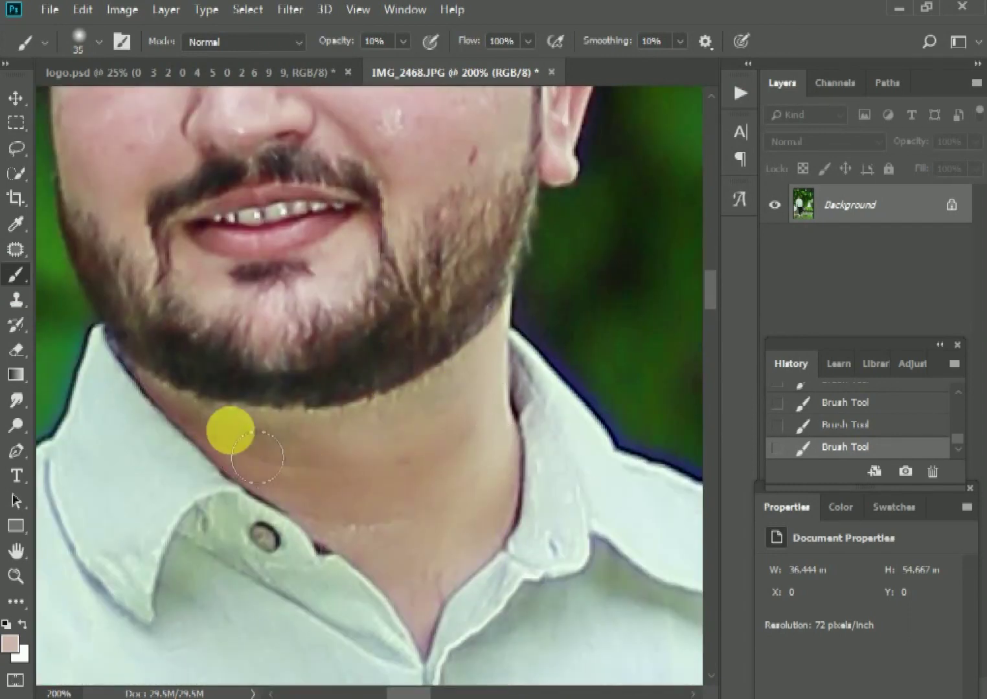
left_click_drag(340, 487, 421, 547)
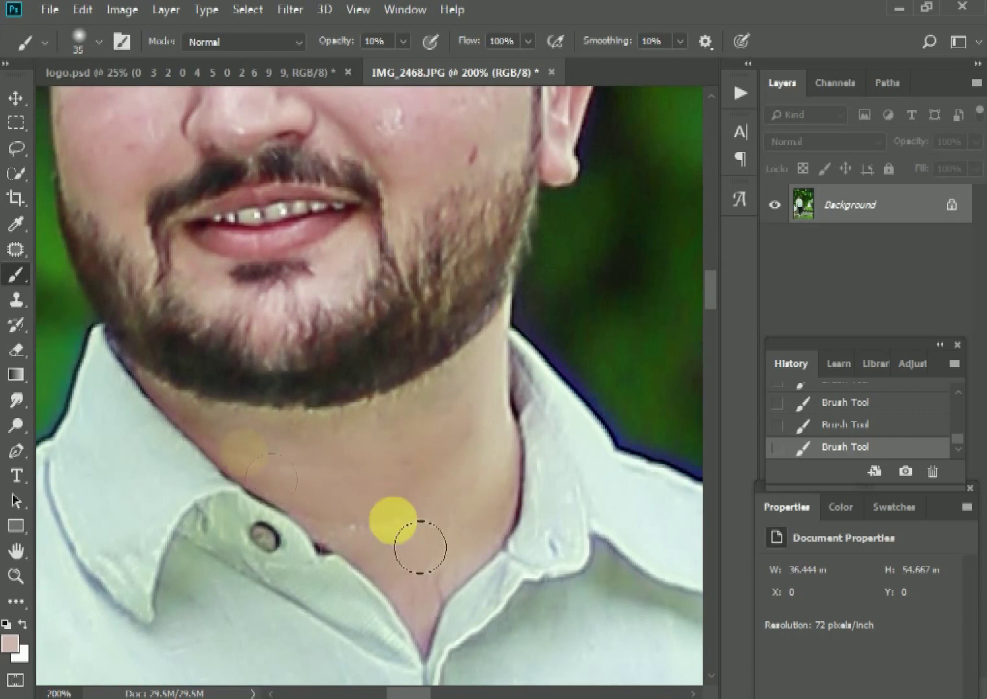
Paint skin tone over the chin, nose, cheek and forehead.
scroll(427, 337, "up", 5)
left_click_drag(450, 503, 261, 343)
mouse_move(237, 386)
left_mouse_down()
mouse_move(154, 489)
mouse_move(270, 336)
left_mouse_up()
scroll(298, 316, "up", 2)
scroll(298, 316, "left", 2)
mouse_move(445, 268)
left_mouse_down()
mouse_move(470, 172)
mouse_move(551, 285)
mouse_move(584, 434)
left_mouse_up()
key("ctrl+0")
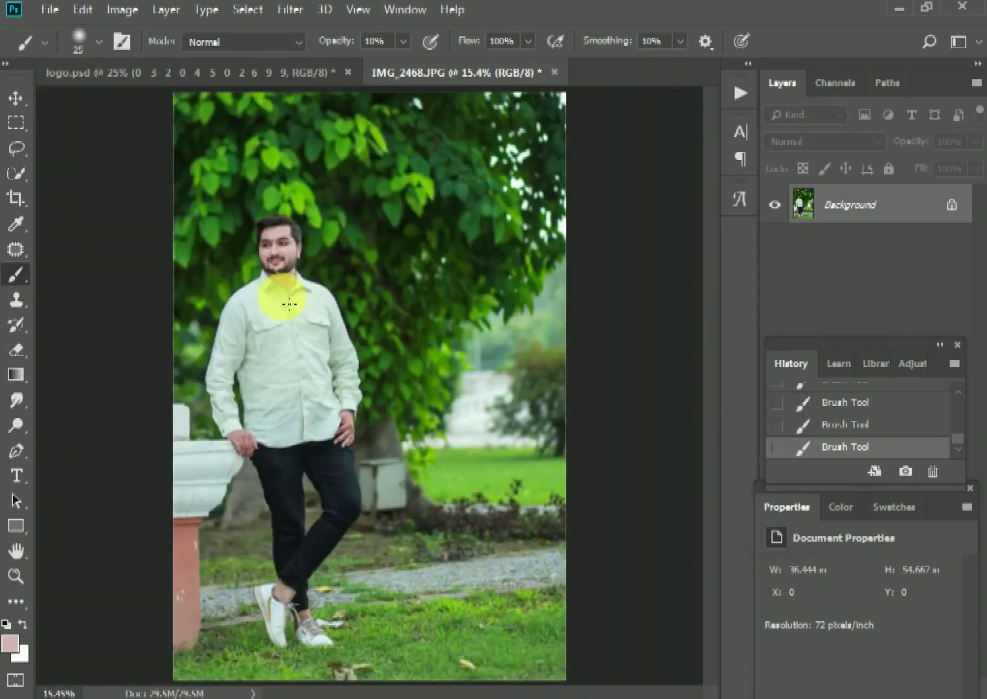
scroll(259, 437, "up", 5)
Dodge both hands to brighten them.
left_click(16, 426)
left_click_drag(226, 481, 202, 493)
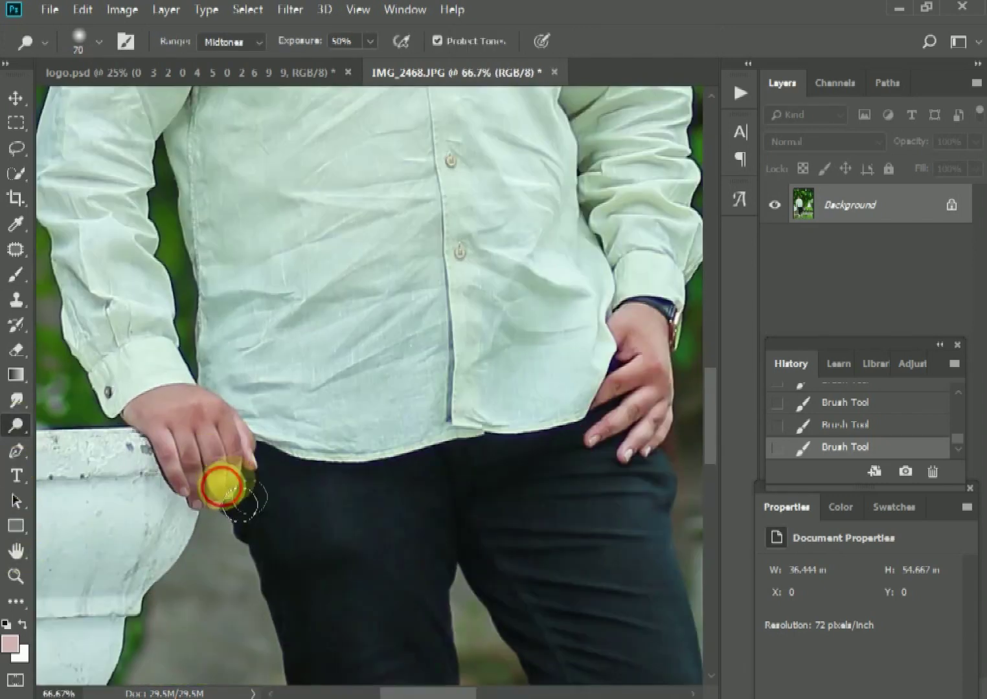
scroll(202, 493, "right", 5)
mouse_move(408, 429)
left_mouse_down()
mouse_move(429, 341)
mouse_move(456, 408)
left_mouse_up()
key("ctrl+0")
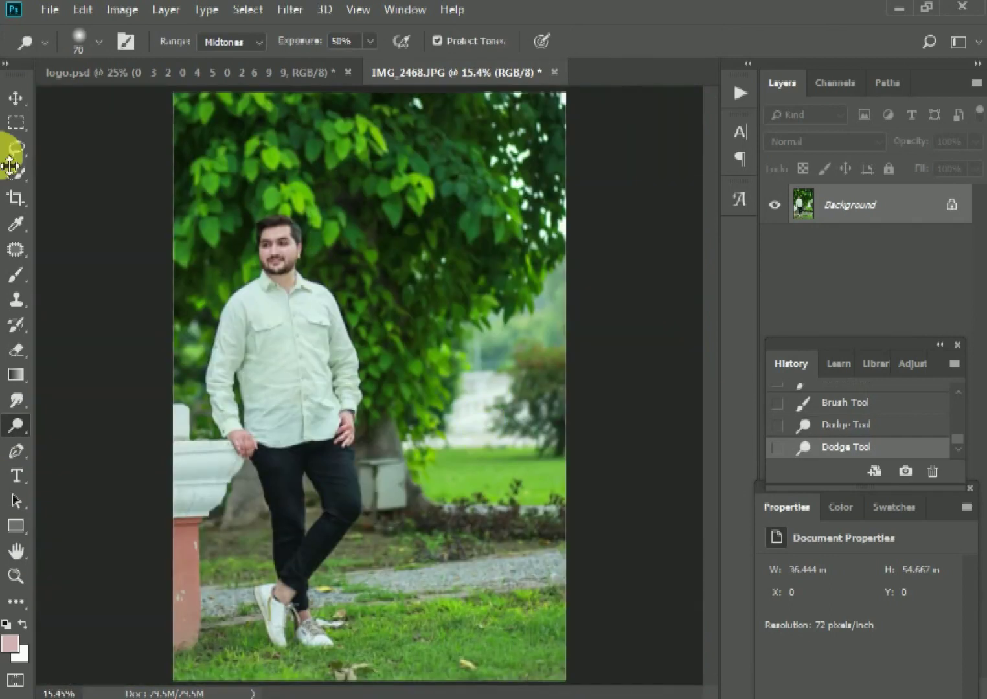
Switch to the Mixer Brush and look over its brush-loading options.
right_click(17, 275)
left_click(98, 325)
scroll(289, 259, "up", 10)
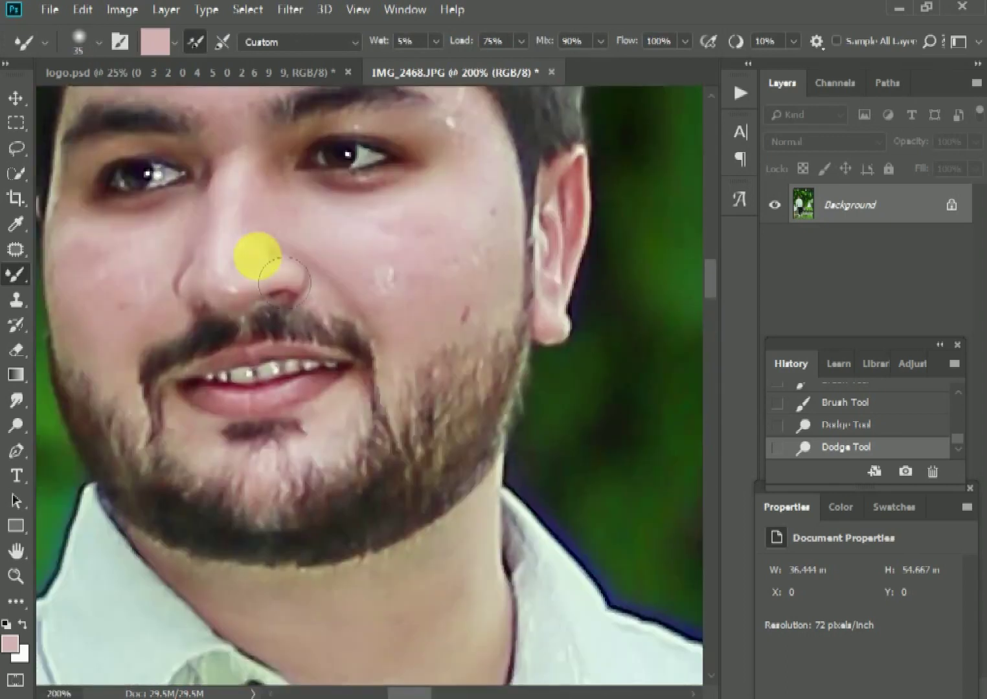
scroll(257, 256, "up", 5)
left_click(173, 42)
left_click(209, 94)
Patch the forehead and cheek blemishes with nearby clean skin.
right_click(16, 249)
left_click(65, 282)
left_click_drag(221, 254, 343, 188)
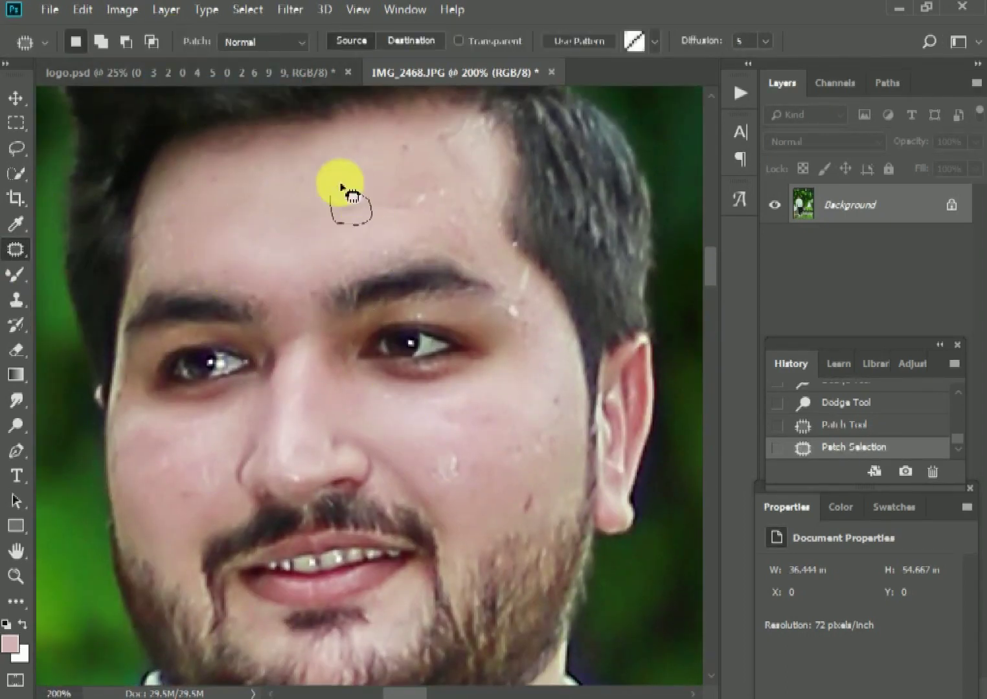
left_click_drag(451, 186, 447, 184)
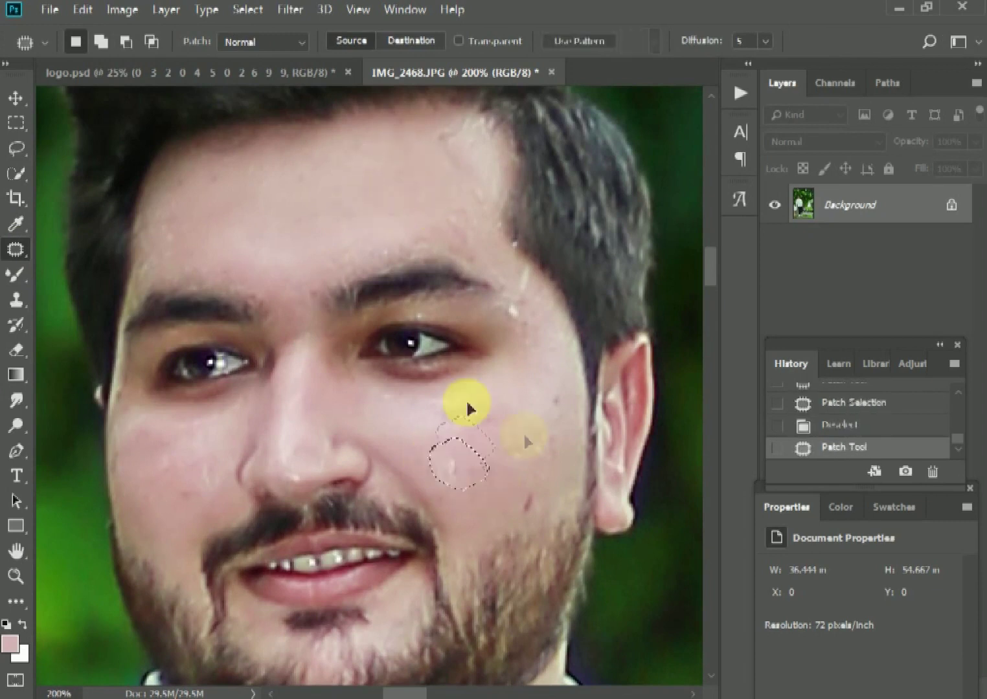
left_click_drag(471, 466, 154, 469)
With a cleaned Mixer Brush, blend the skin across the forehead and brow.
right_click(17, 274)
left_click(104, 329)
left_click(175, 44)
left_click(188, 81)
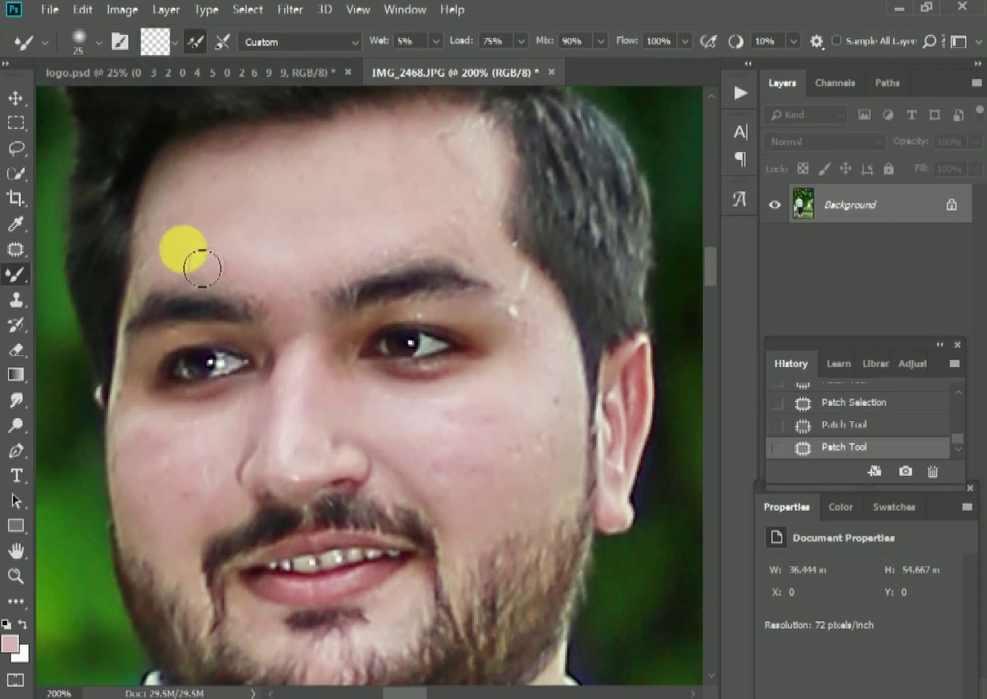
left_click_drag(353, 280, 285, 173)
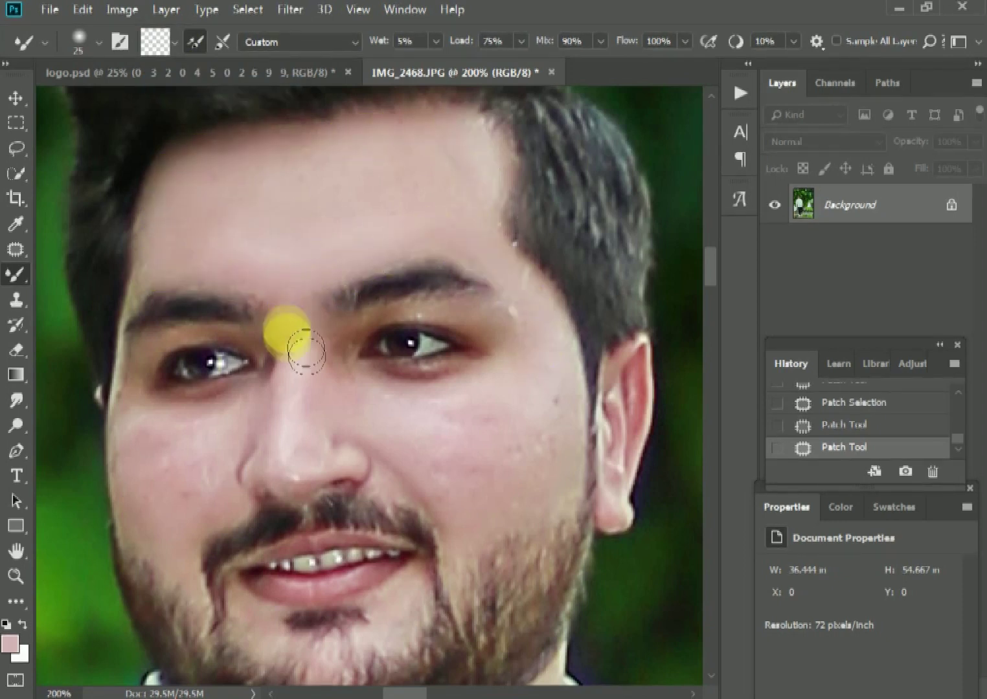
mouse_move(177, 288)
left_mouse_down()
mouse_move(181, 194)
mouse_move(484, 261)
left_mouse_up()
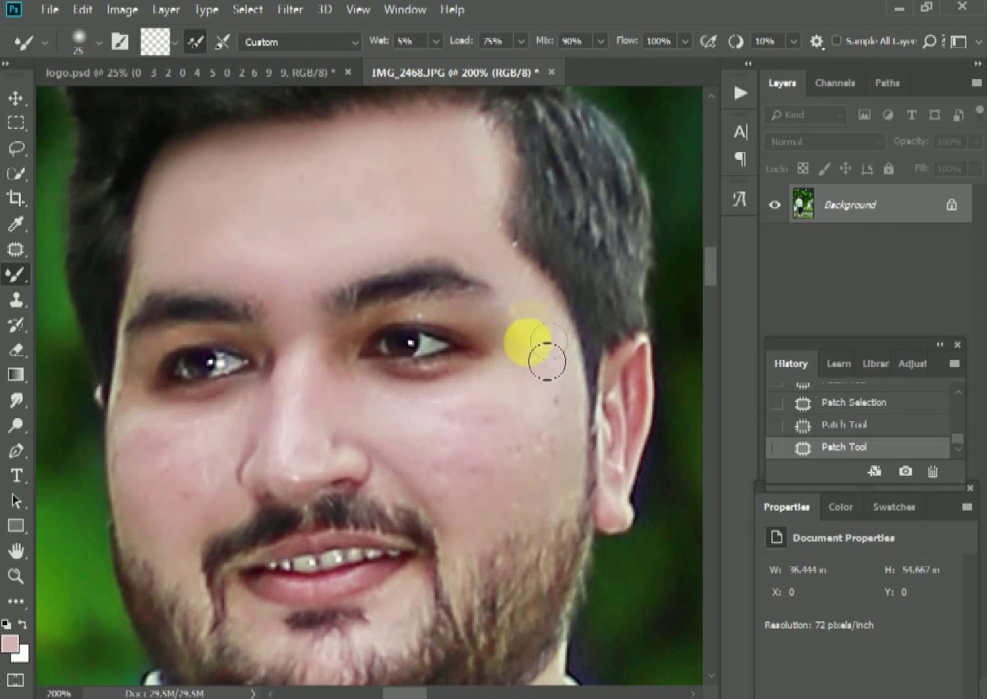
Smooth the skin on both cheeks, the nose bridge, the lip and the chin.
left_click_drag(569, 481, 574, 399)
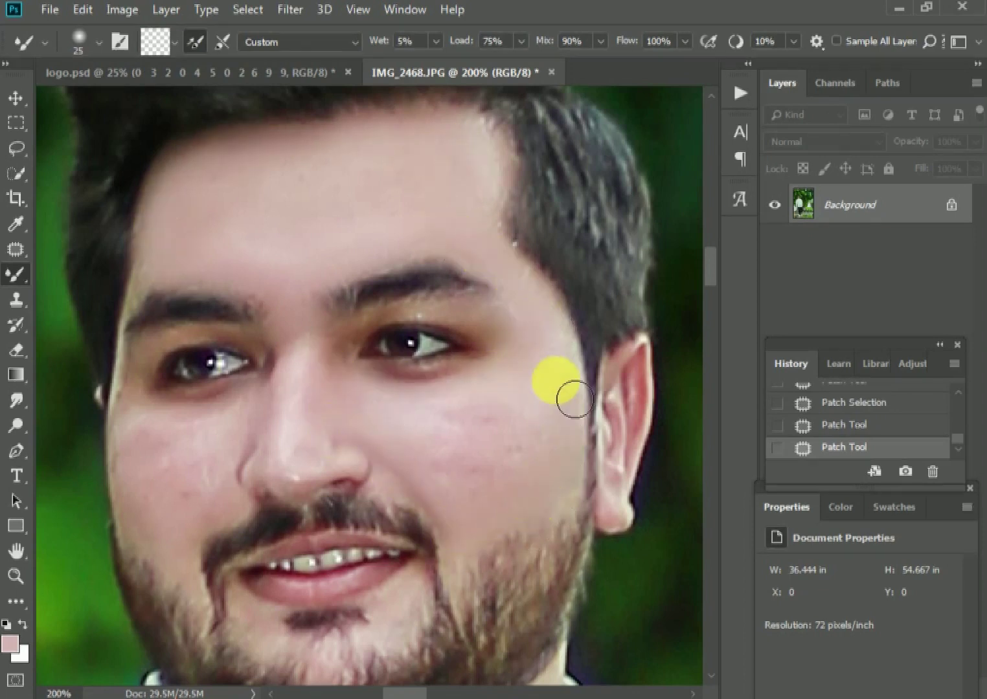
mouse_move(558, 502)
left_mouse_down()
mouse_move(434, 489)
mouse_move(314, 383)
left_mouse_up()
mouse_move(280, 444)
left_mouse_down()
mouse_move(143, 469)
mouse_move(255, 514)
left_mouse_up()
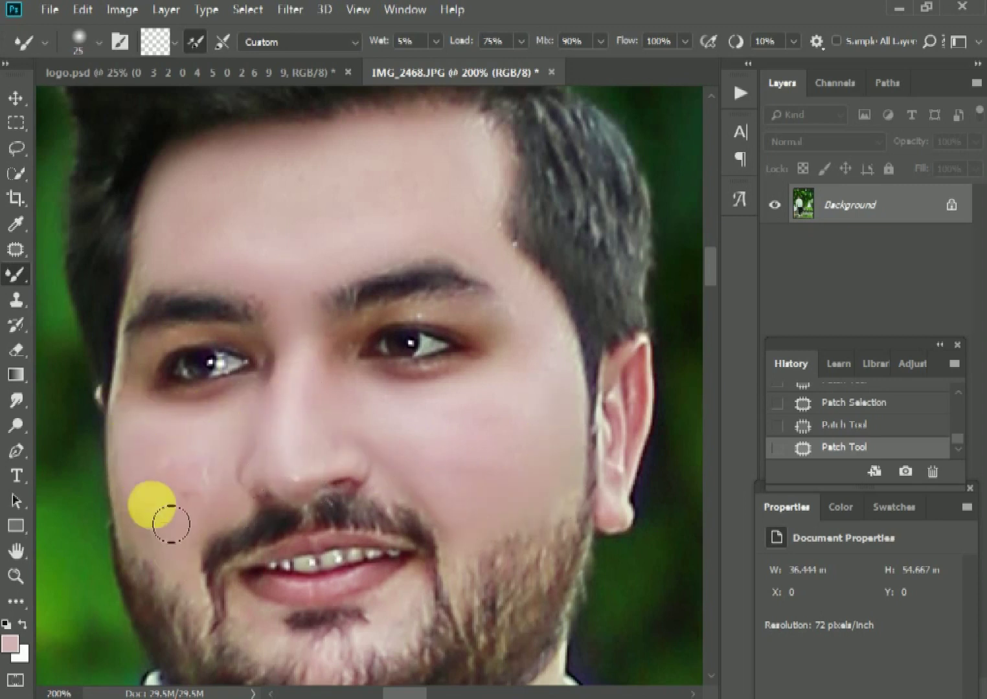
left_click_drag(140, 460, 524, 348)
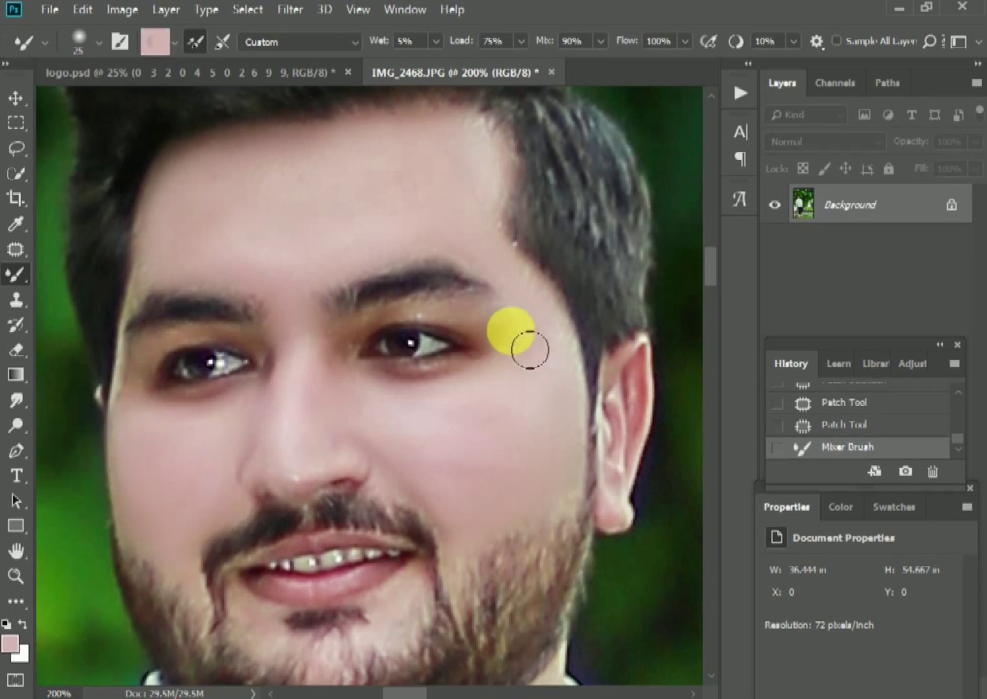
scroll(459, 413, "down", 5)
mouse_move(515, 450)
left_mouse_down()
mouse_move(418, 293)
mouse_move(253, 316)
left_mouse_up()
Clean the brush and smooth the neck along the jawline and under the chin.
left_click(172, 41)
left_click(191, 82)
left_click_drag(541, 446, 275, 483)
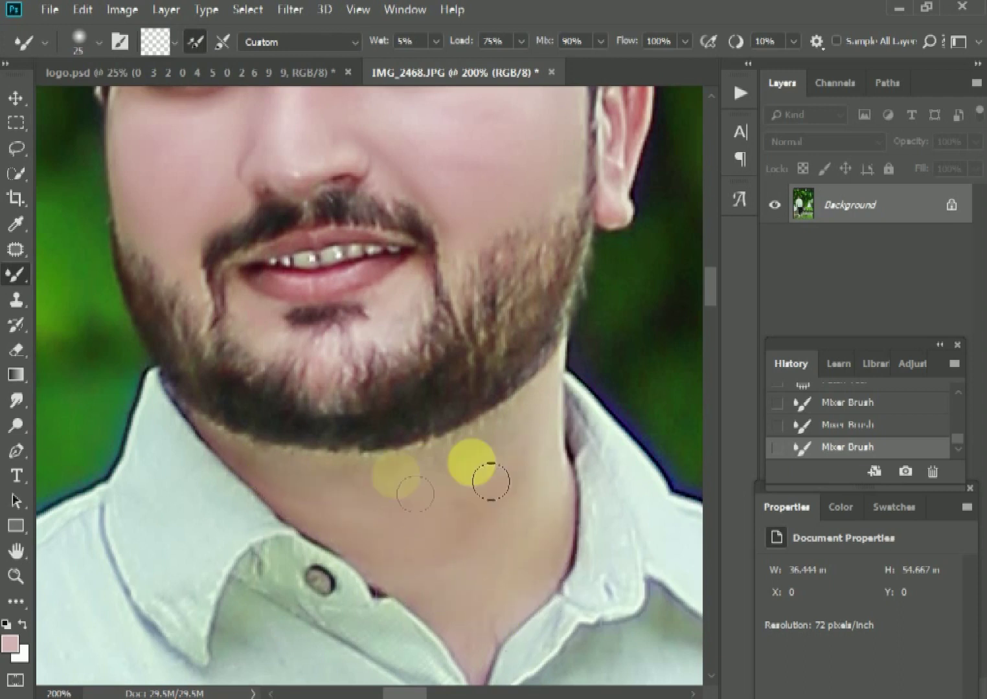
left_click_drag(379, 579, 447, 349)
key("ctrl+minus")
Open Liquify, zoom its preview in on the head and adjust the warp brush size.
key("v")
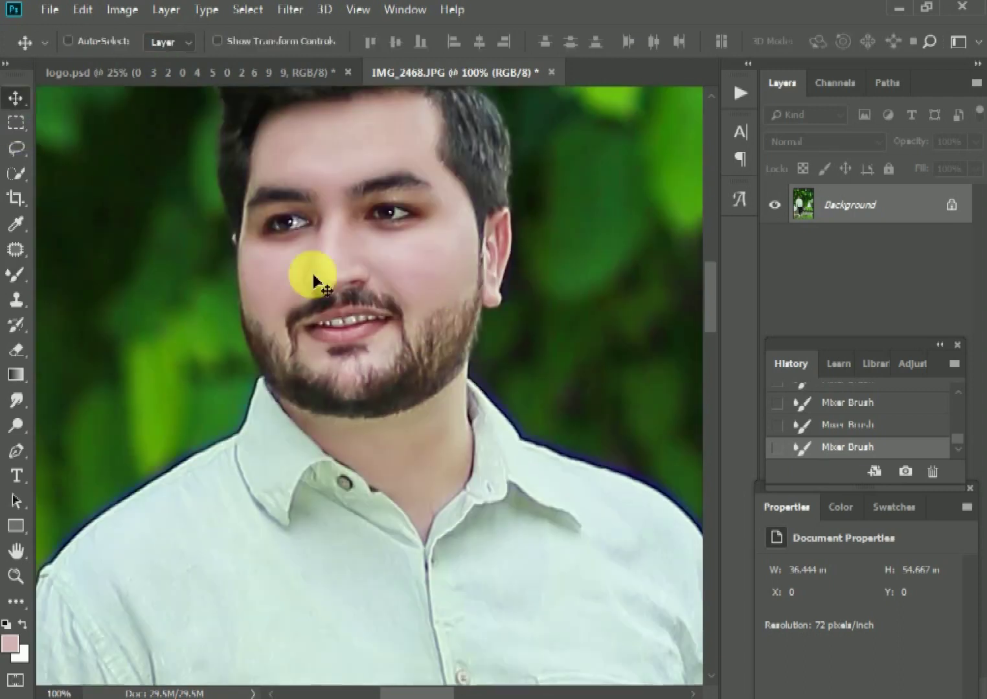
key("ctrl+0")
left_click(291, 9)
left_click(329, 158)
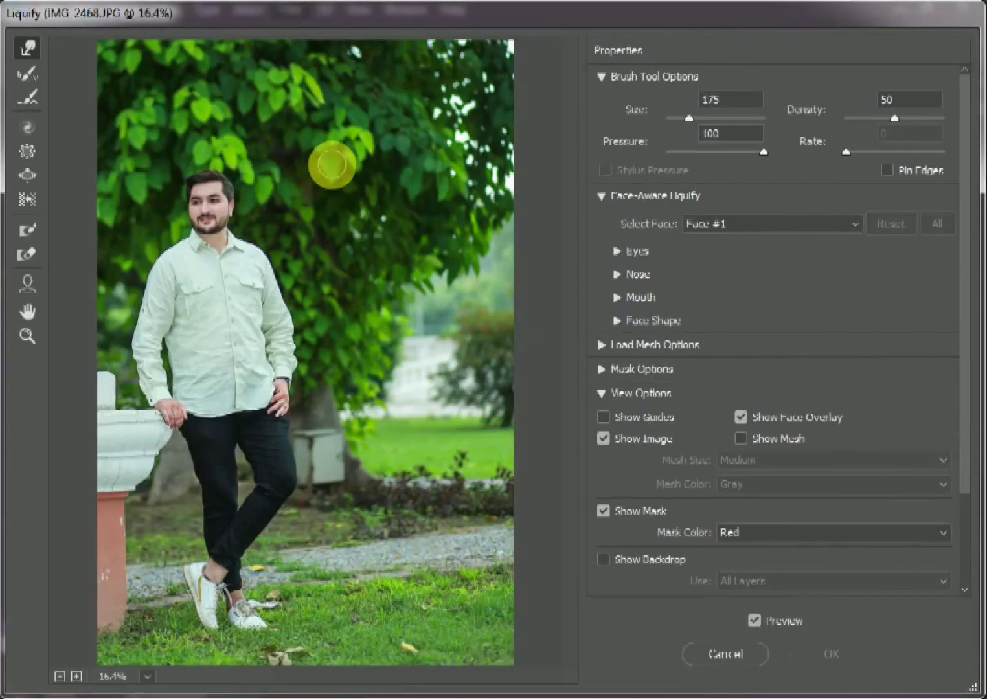
left_click(246, 301, "ctrl")
key("ctrl+plus")
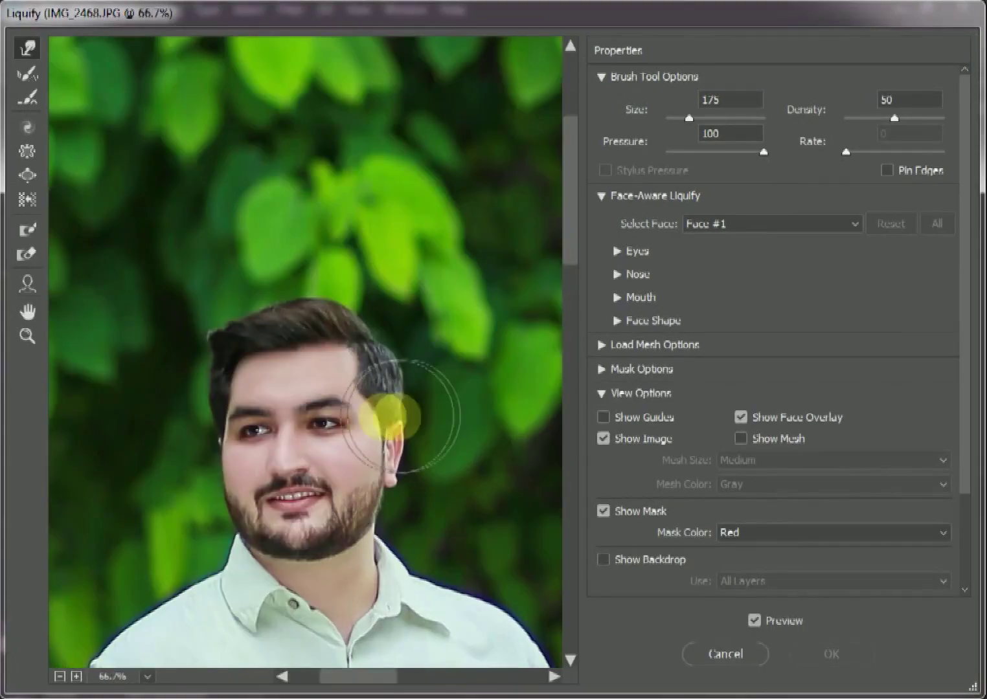
key("ctrl+plus")
key("bracketleft")
key("bracketleft")
key("bracketleft")
key("bracketright")
Push the hair up at the crown and out on the left with a 150 brush, and apply.
mouse_move(330, 221)
left_mouse_down()
mouse_move(354, 243)
mouse_move(286, 214)
mouse_move(210, 247)
mouse_move(187, 236)
mouse_move(147, 264)
mouse_move(181, 233)
mouse_move(385, 237)
mouse_move(294, 193)
mouse_move(313, 214)
mouse_move(209, 212)
mouse_move(382, 232)
mouse_move(208, 217)
mouse_move(143, 248)
mouse_move(181, 238)
left_mouse_up()
key("bracketright")
mouse_move(372, 212)
left_mouse_down()
mouse_move(319, 172)
mouse_move(248, 194)
left_mouse_up()
left_click(817, 641)
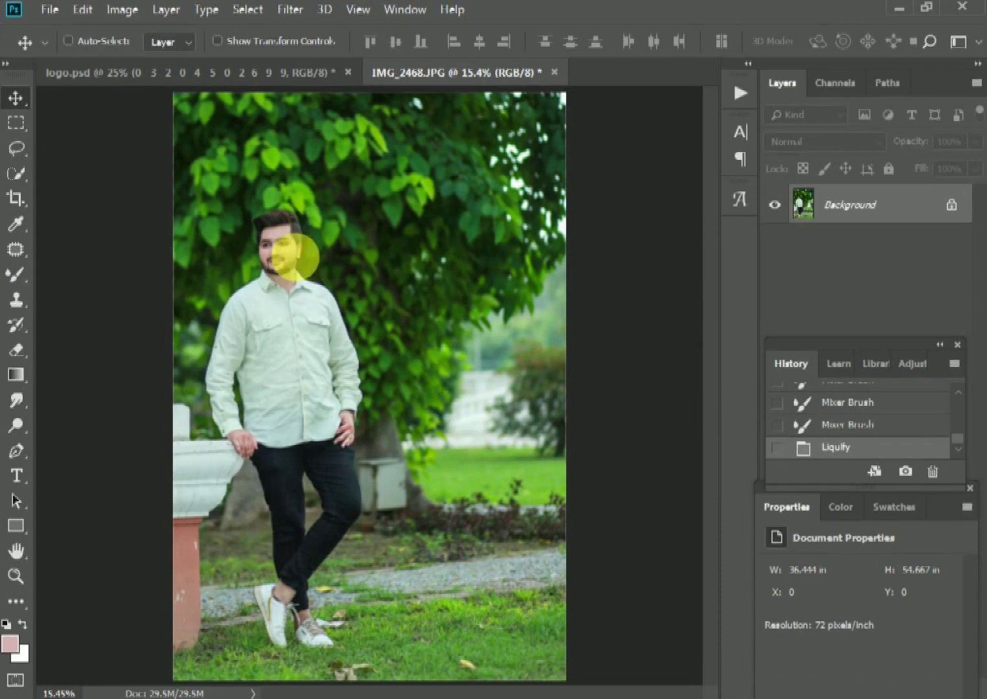
key("ctrl+shift+a")
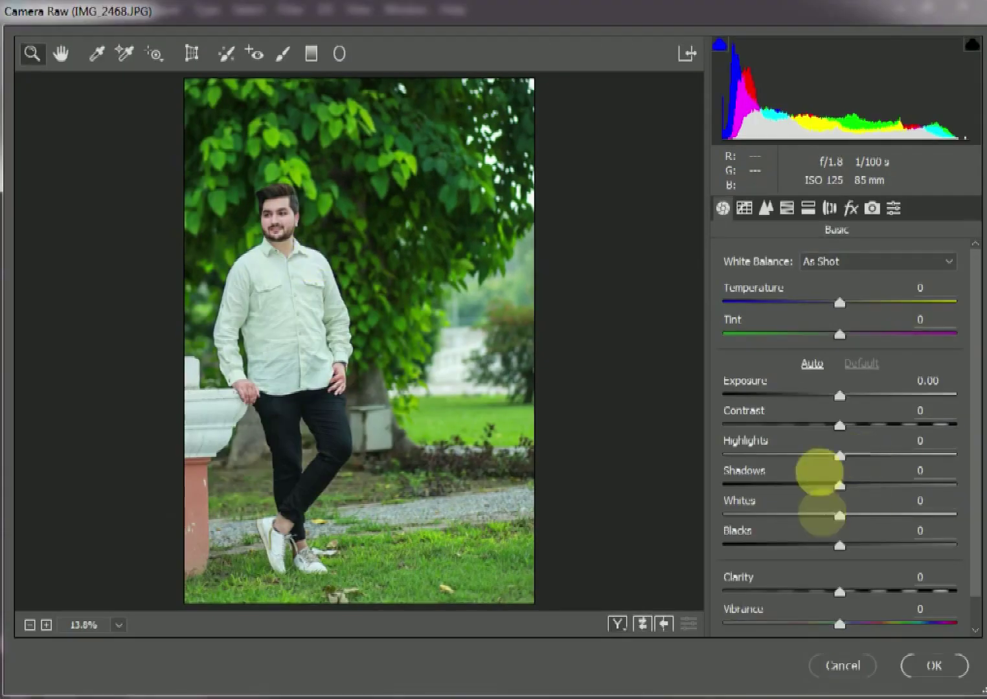
In HSL, shift the Greens hue to -49 toward yellow and boost Greens saturation.
left_click(787, 208)
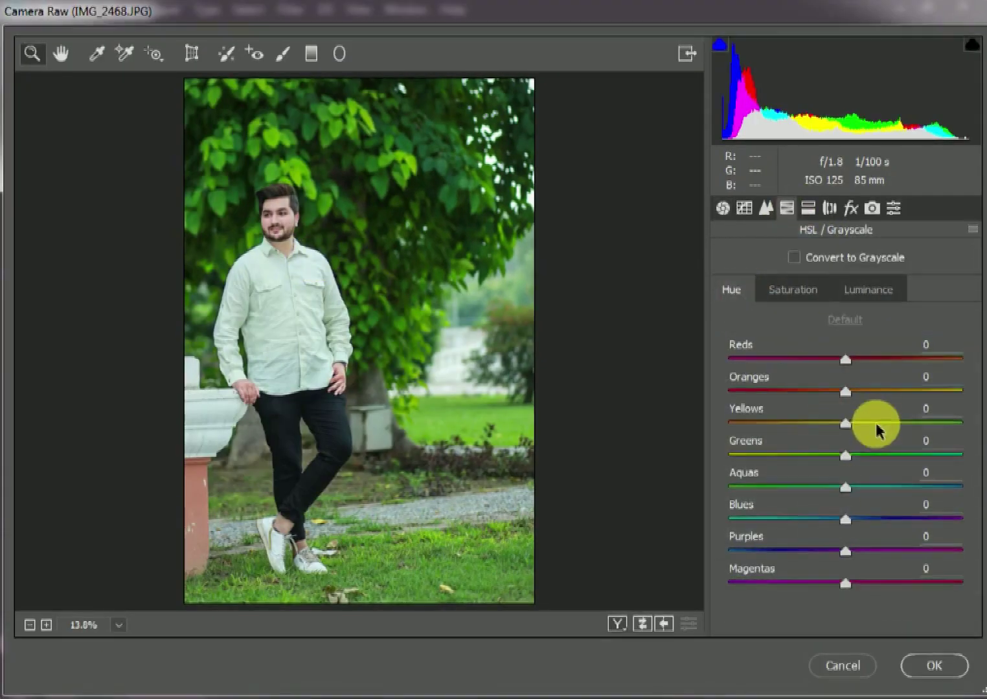
left_click_drag(845, 455, 789, 455)
left_click(820, 292)
mouse_move(846, 423)
left_mouse_down()
mouse_move(870, 422)
mouse_move(870, 455)
mouse_move(826, 455)
mouse_move(822, 483)
left_mouse_up()
left_click(866, 291)
left_click(872, 207)
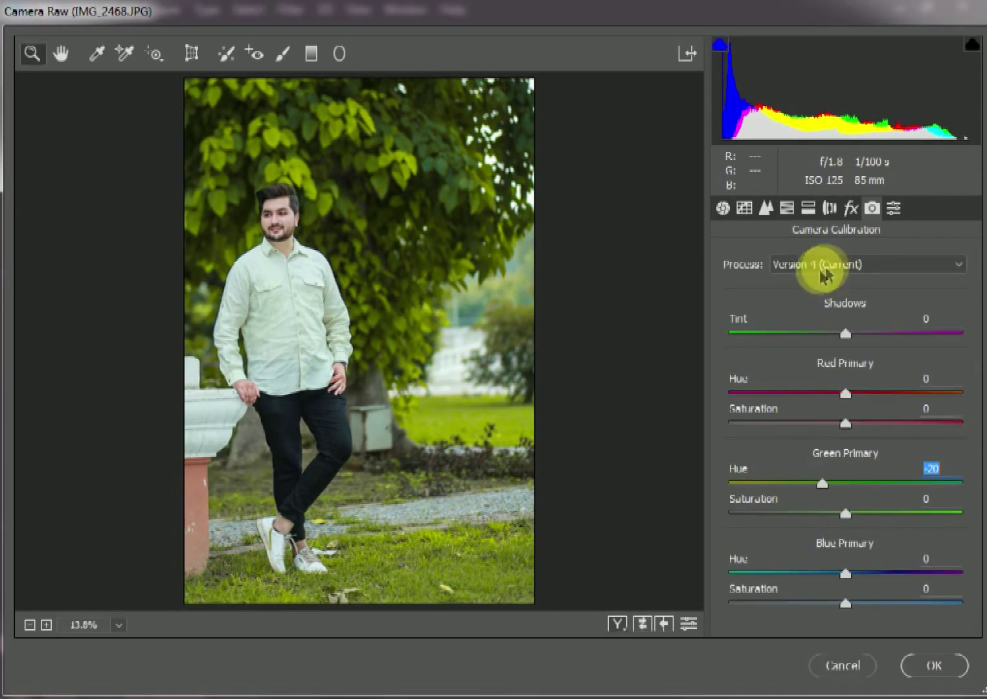
left_click(787, 208)
Fine-tune the Yellows and Aquas hues, raise Yellows luminance to +11, and apply.
left_click(277, 214)
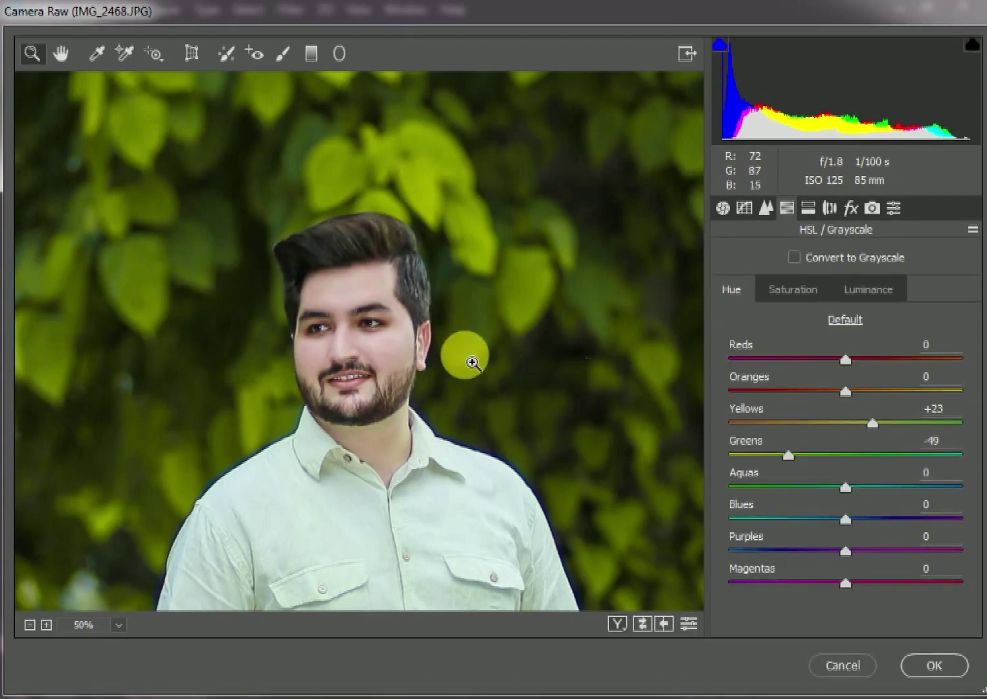
left_click_drag(817, 423, 848, 424)
left_click_drag(845, 487, 840, 487)
left_click(802, 290)
left_click(868, 289)
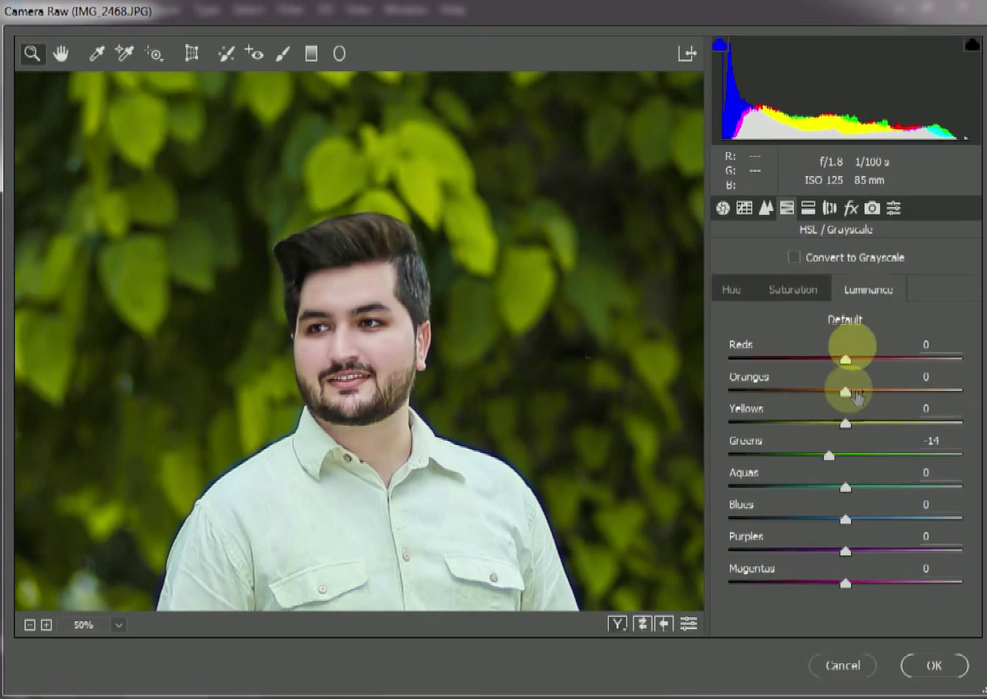
mouse_move(842, 423)
left_mouse_down()
mouse_move(858, 427)
mouse_move(858, 391)
left_mouse_up()
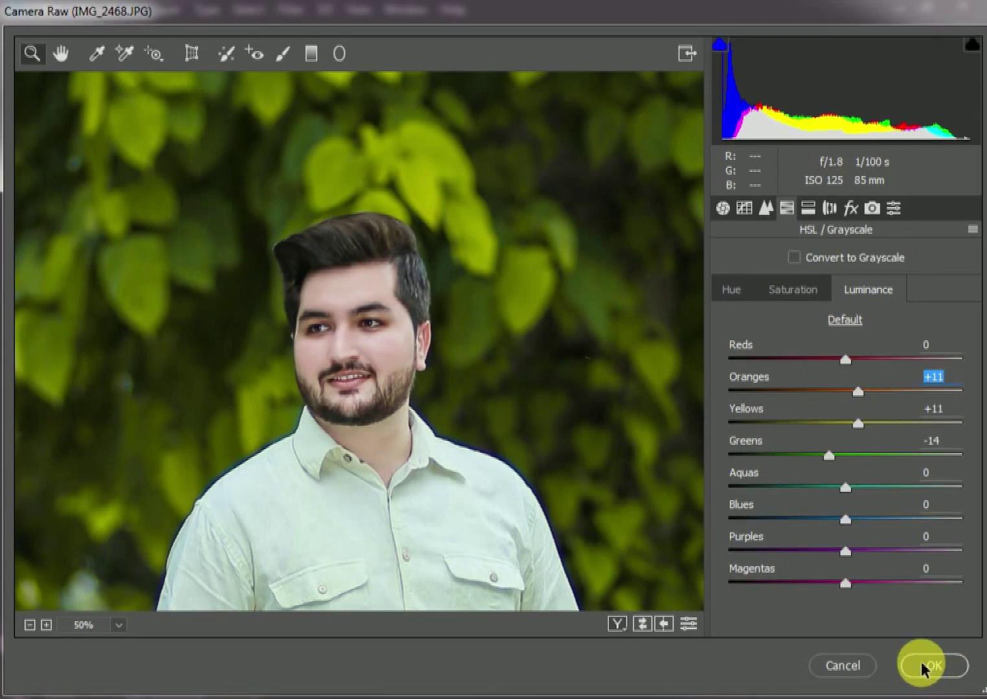
left_click(860, 649)
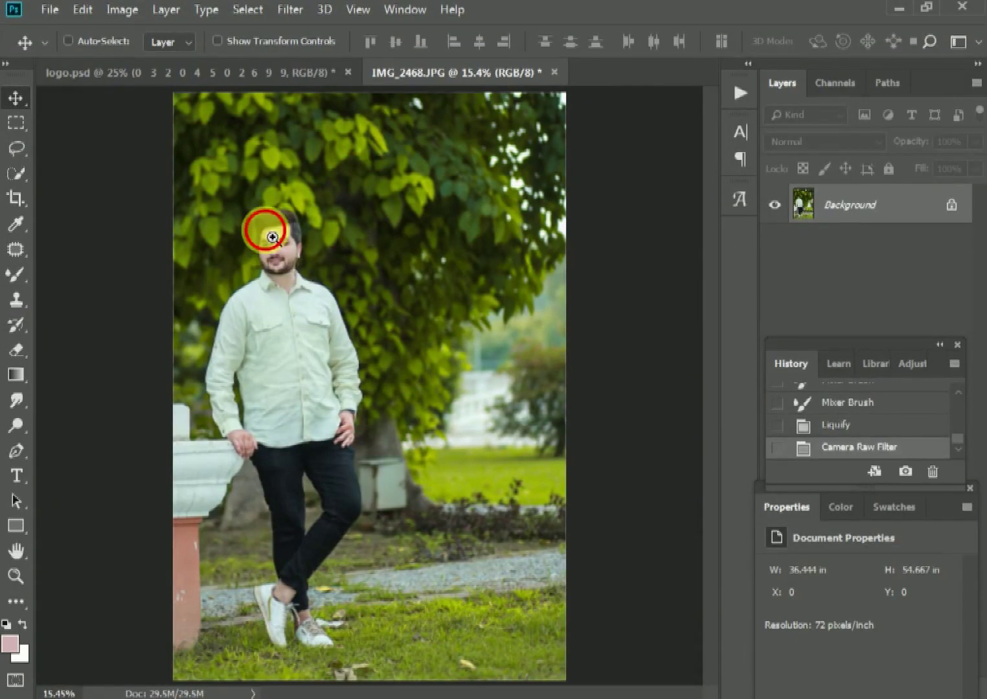
Dodge both white sneakers to brighten them, enlarging the brush to 100.
left_click_drag(273, 237, 349, 285)
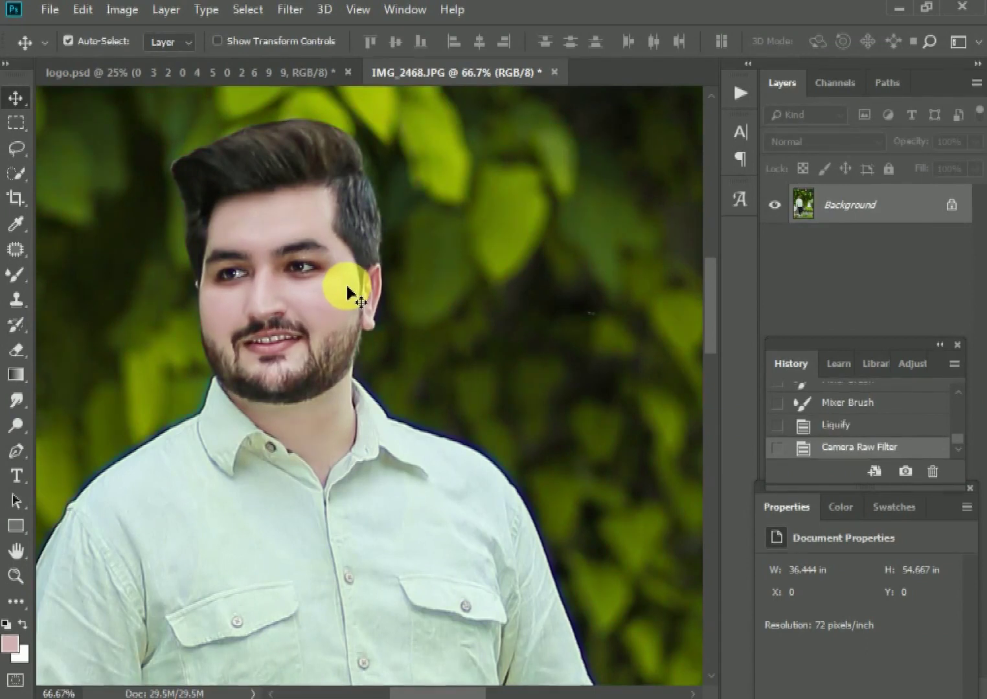
key("ctrl+0")
left_click_drag(280, 613, 337, 612)
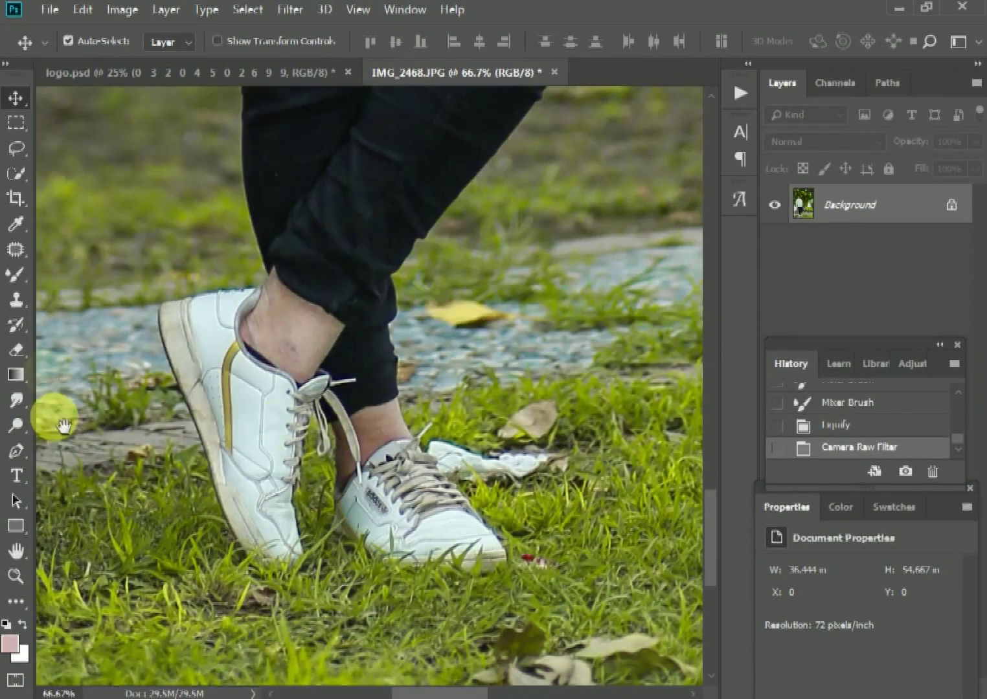
key("o")
left_click_drag(186, 337, 283, 568)
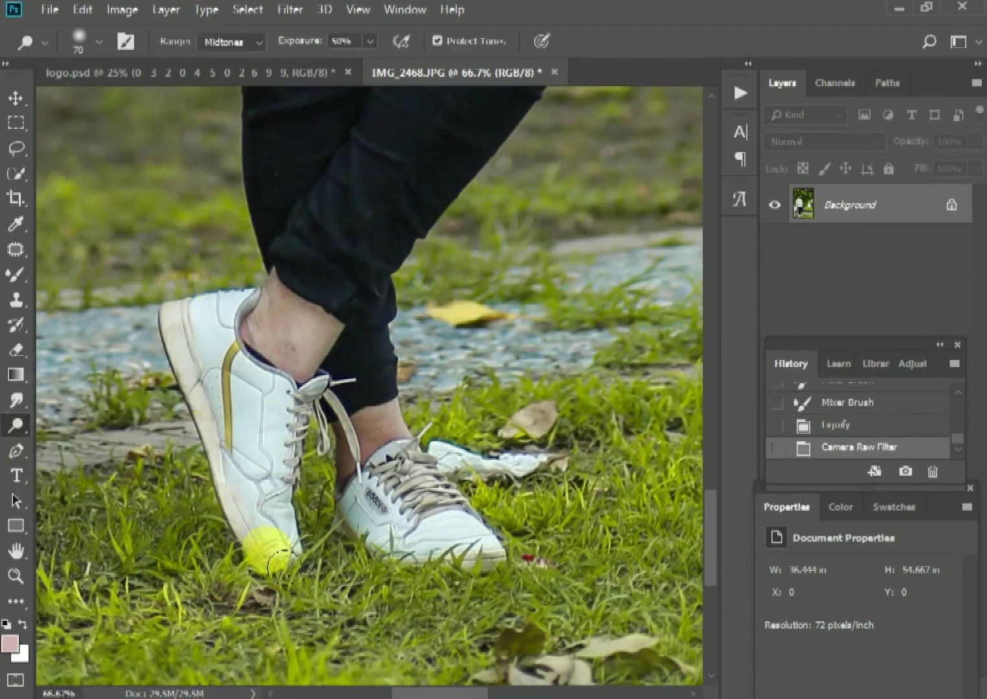
left_click_drag(280, 408, 207, 453)
key("bracketright")
left_click_drag(343, 528, 463, 563)
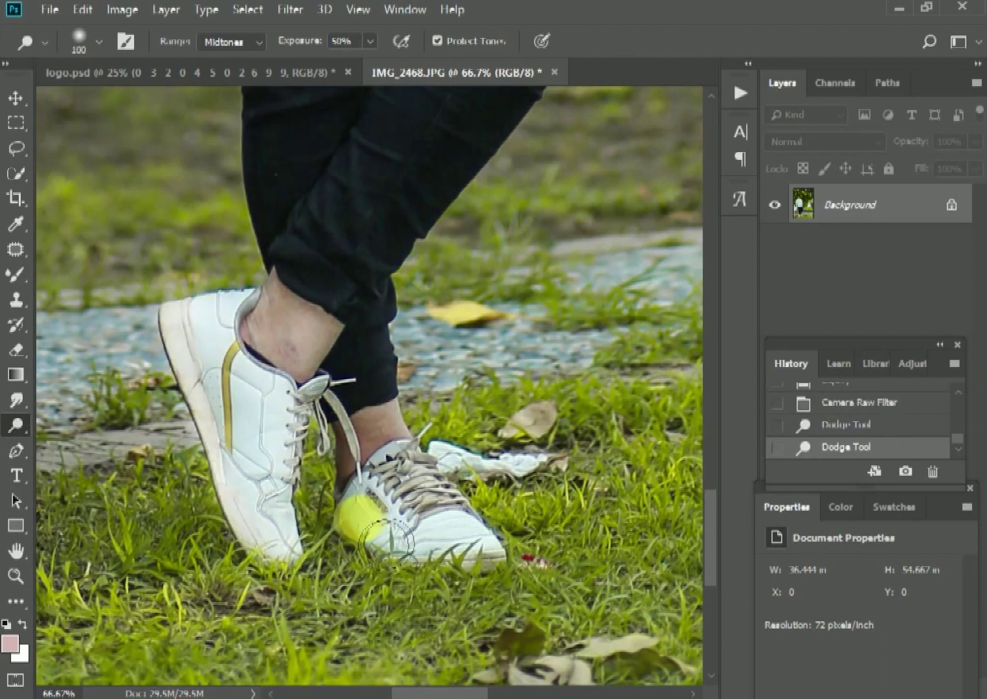
key("ctrl+0")
key("s")
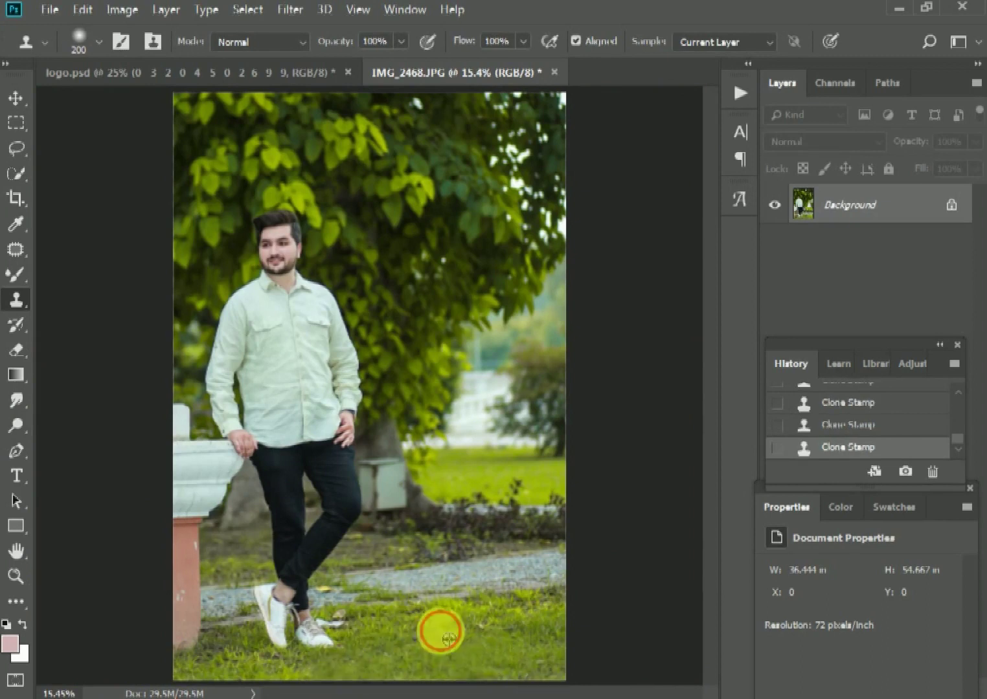
Paste the logo from logo.psd into IMG_2468 and move it up into the tree.
left_click(15, 98)
left_click(188, 72)
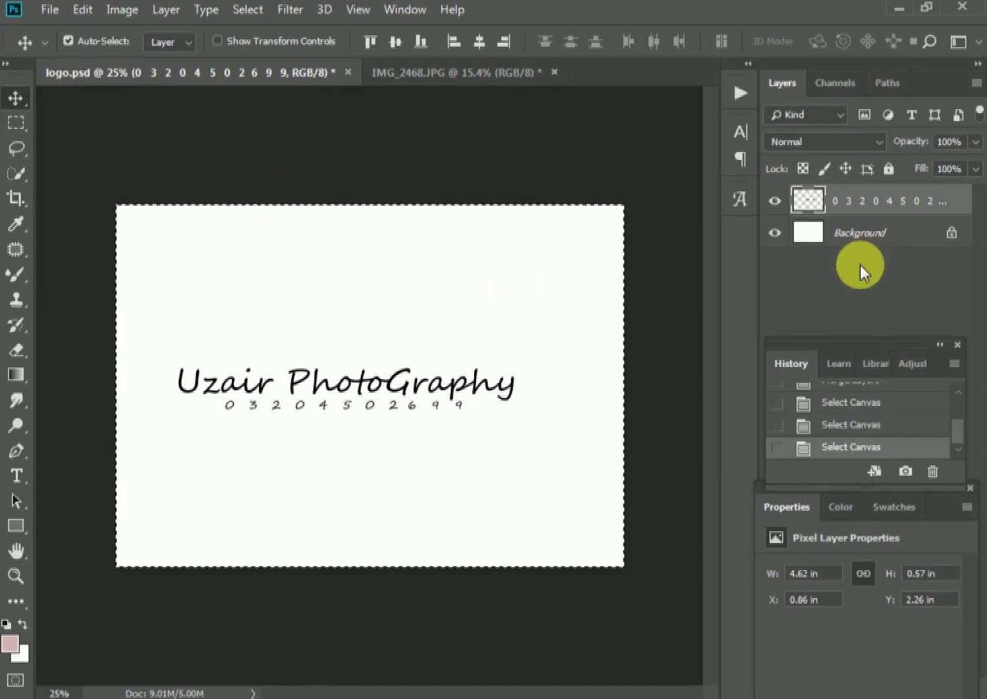
left_click(441, 72)
key("ctrl+v")
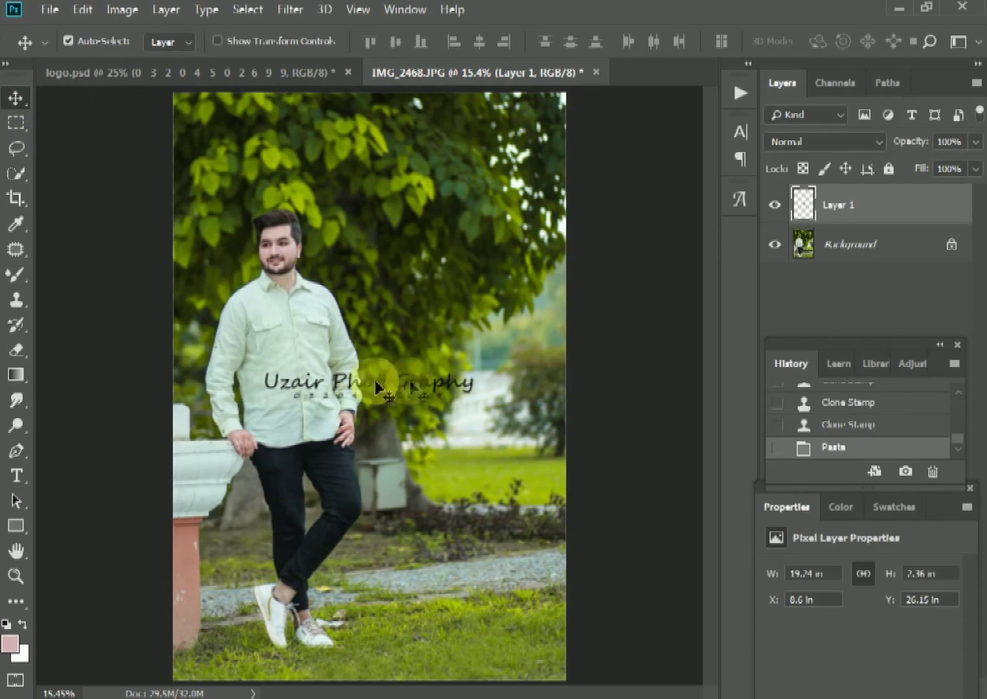
mouse_move(376, 382)
left_mouse_down()
mouse_move(445, 502)
mouse_move(512, 296)
left_mouse_up()
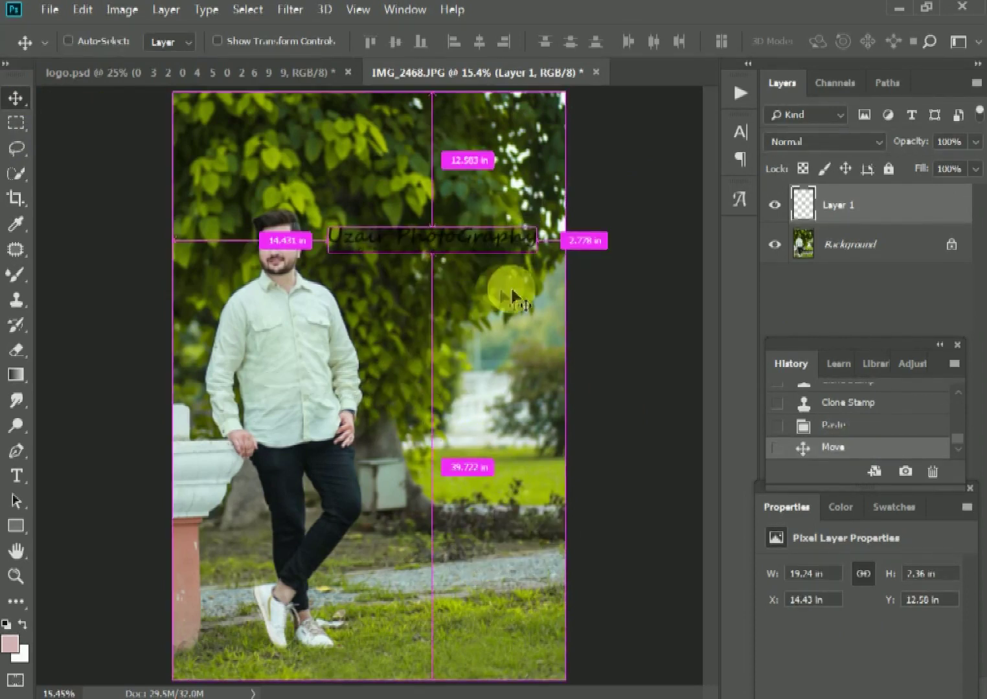
Turn the logo white with Levels output black 249 and settle its final position.
key("ctrl+l")
left_click_drag(595, 397, 844, 397)
key("Return")
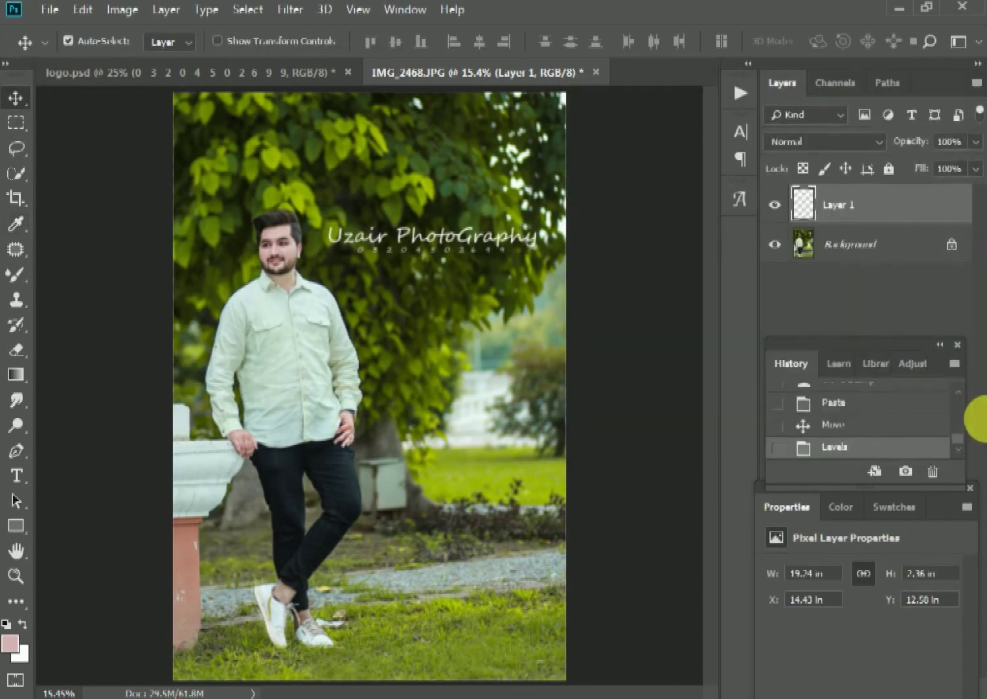
mouse_move(469, 248)
left_mouse_down()
mouse_move(491, 530)
mouse_move(478, 118)
left_mouse_up()
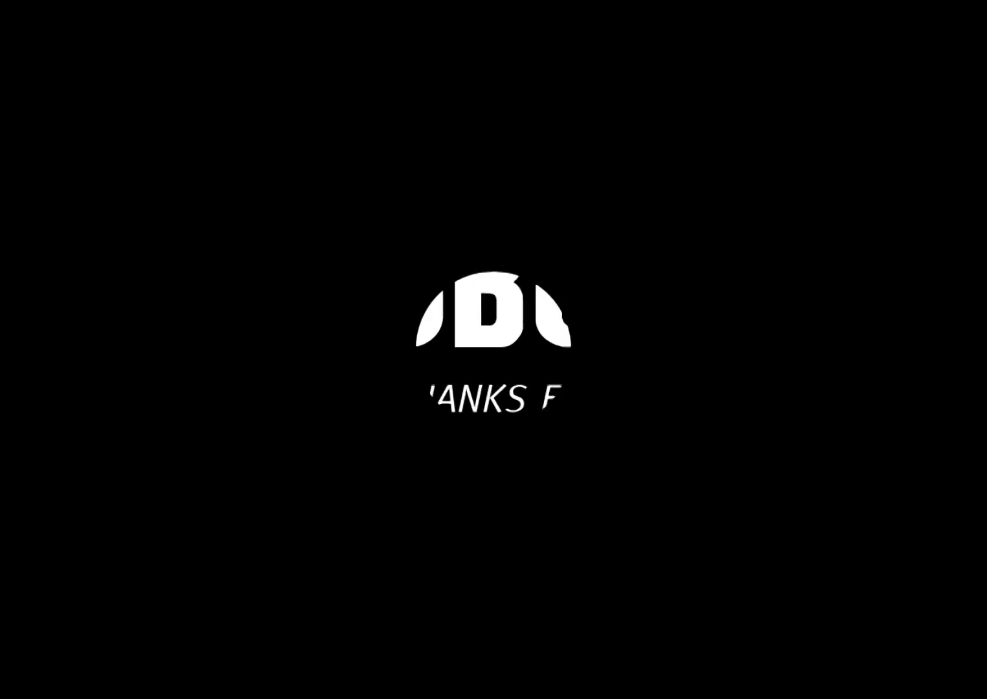